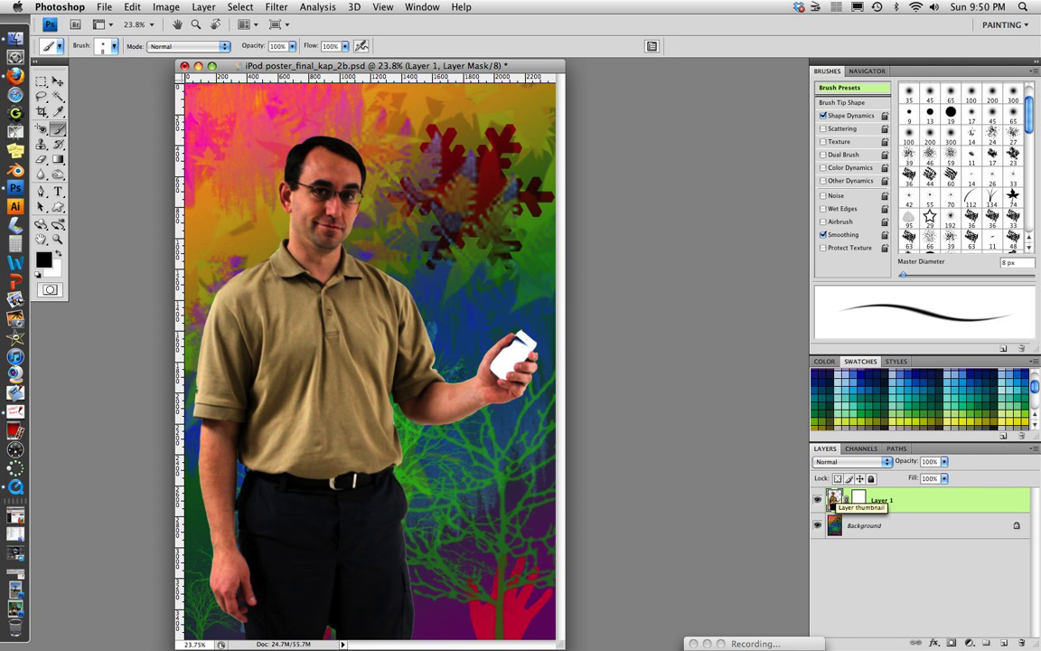
Step: Duplicate Layer 1 within the same document, naming the copy with the subject's surname followed by "bw"
left_click(833, 497)
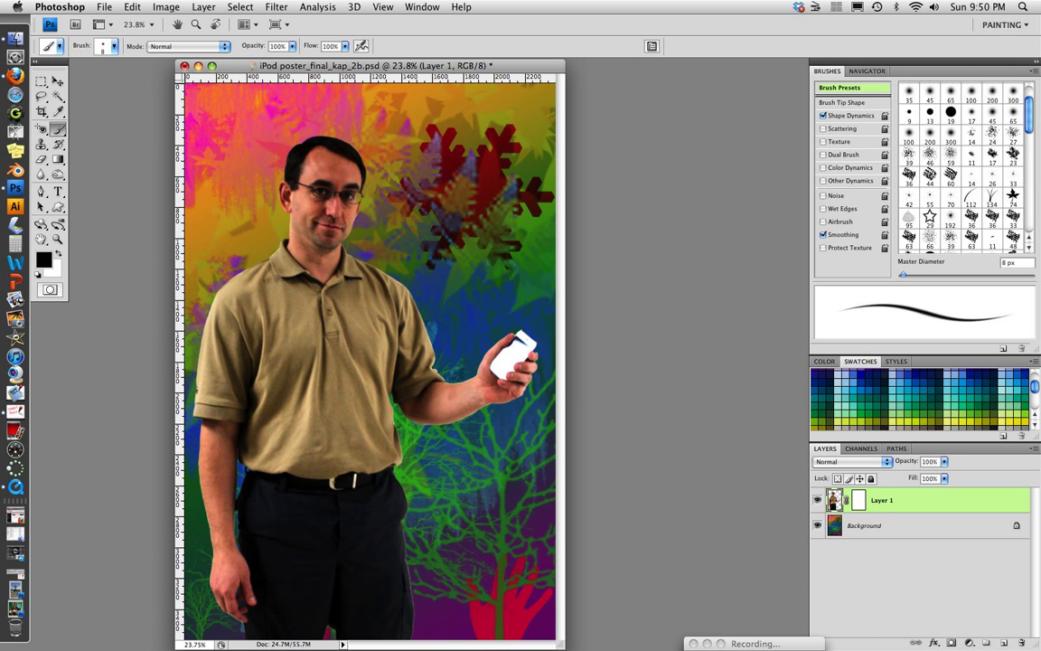
right_click(889, 500)
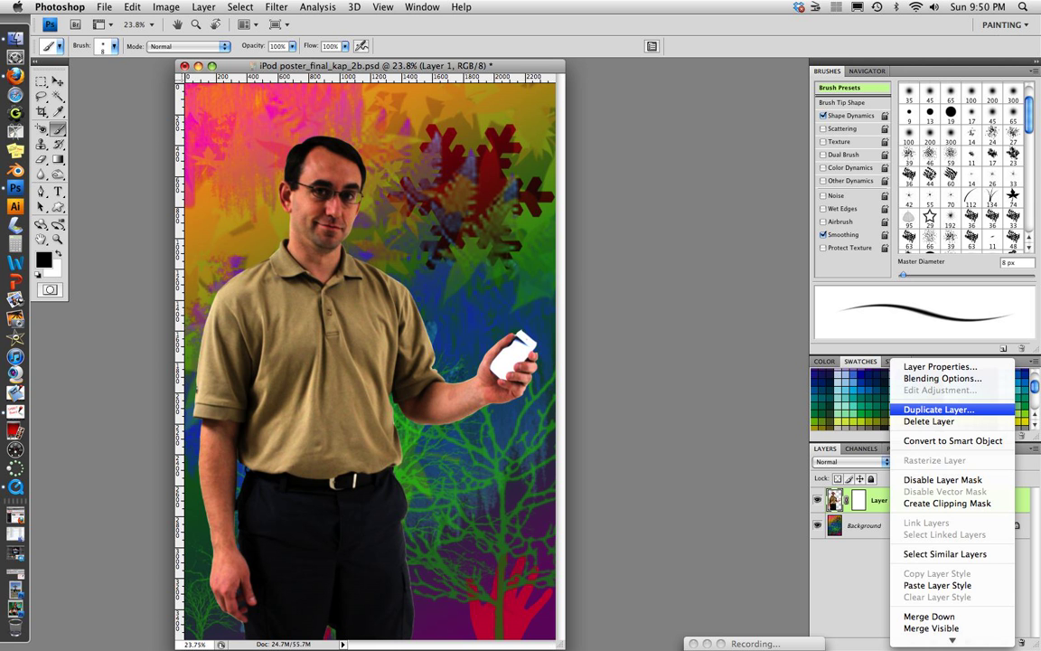
left_click(938, 410)
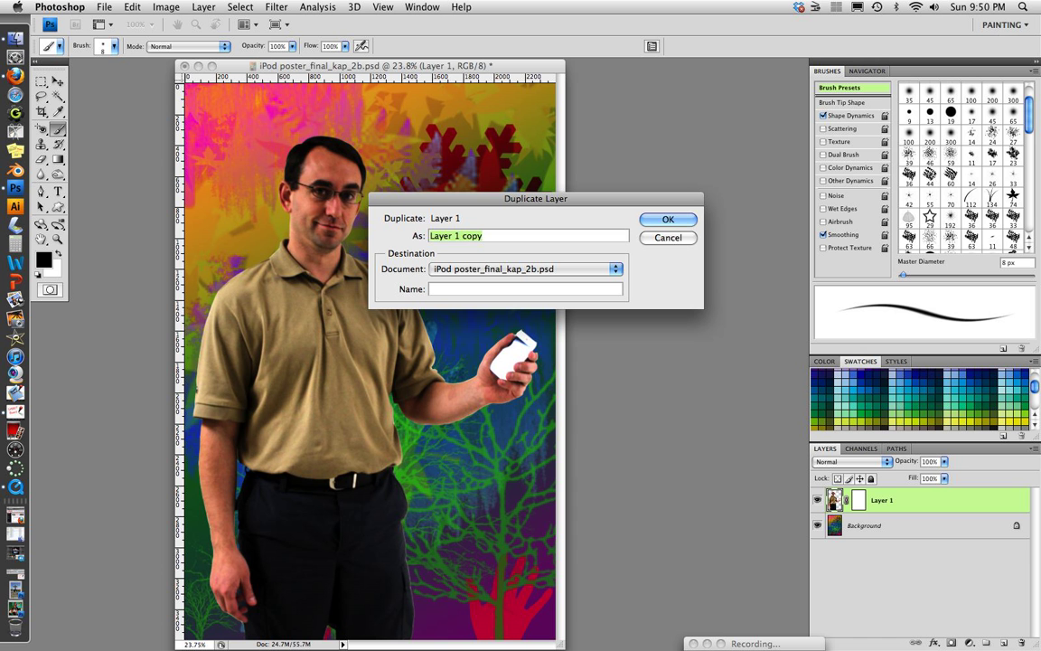
type("feezell bw")
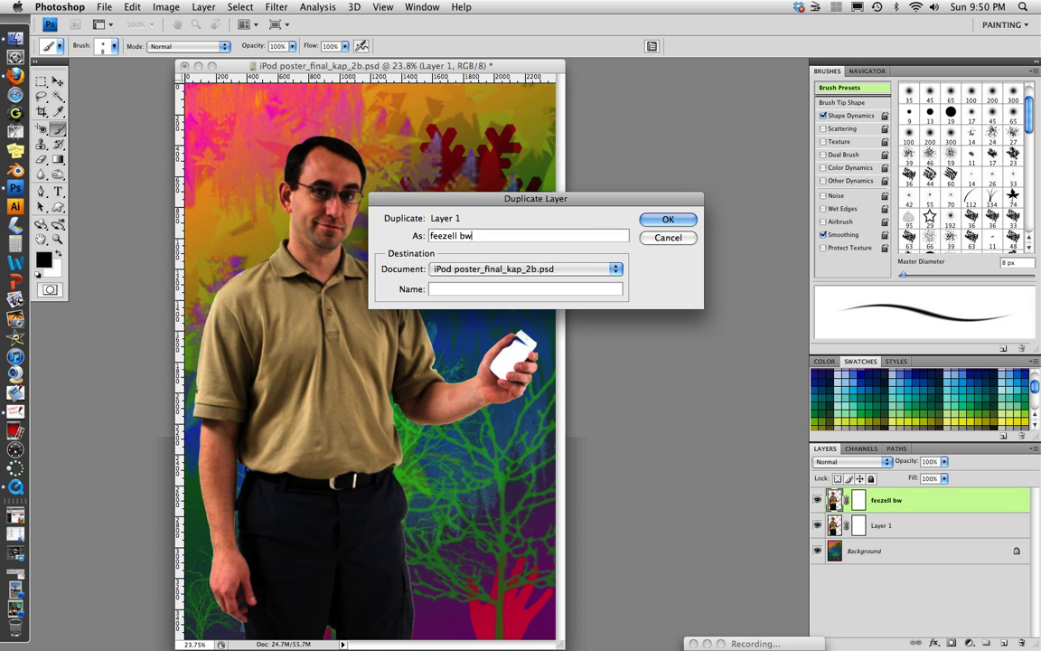
key("Return")
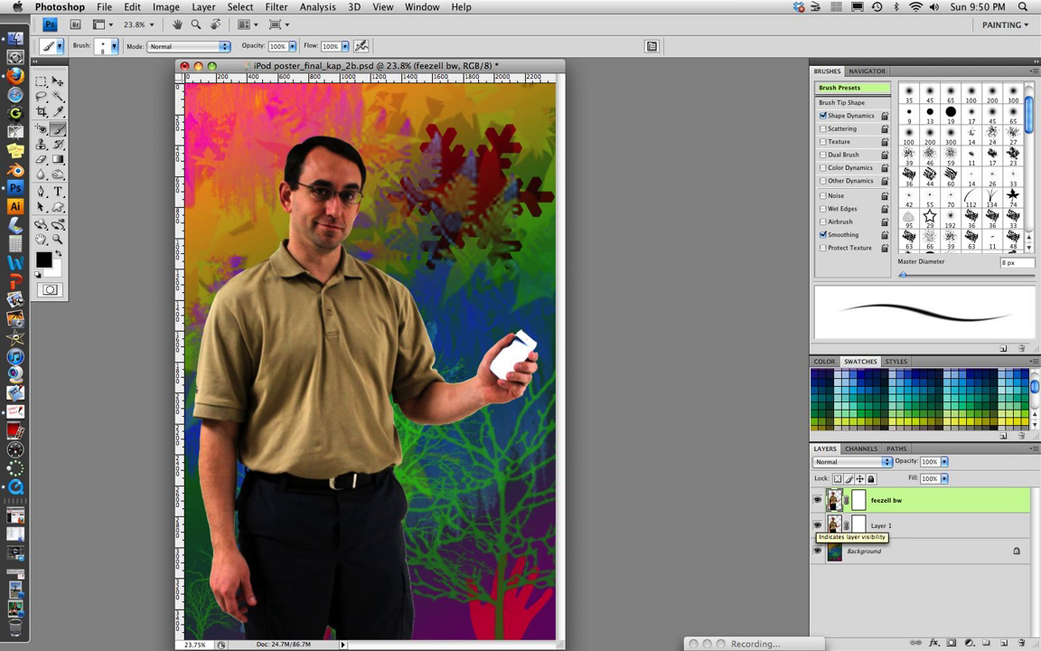
Step: Hide Layer 1 and rename it "original"
left_click(817, 525)
double_click(881, 525)
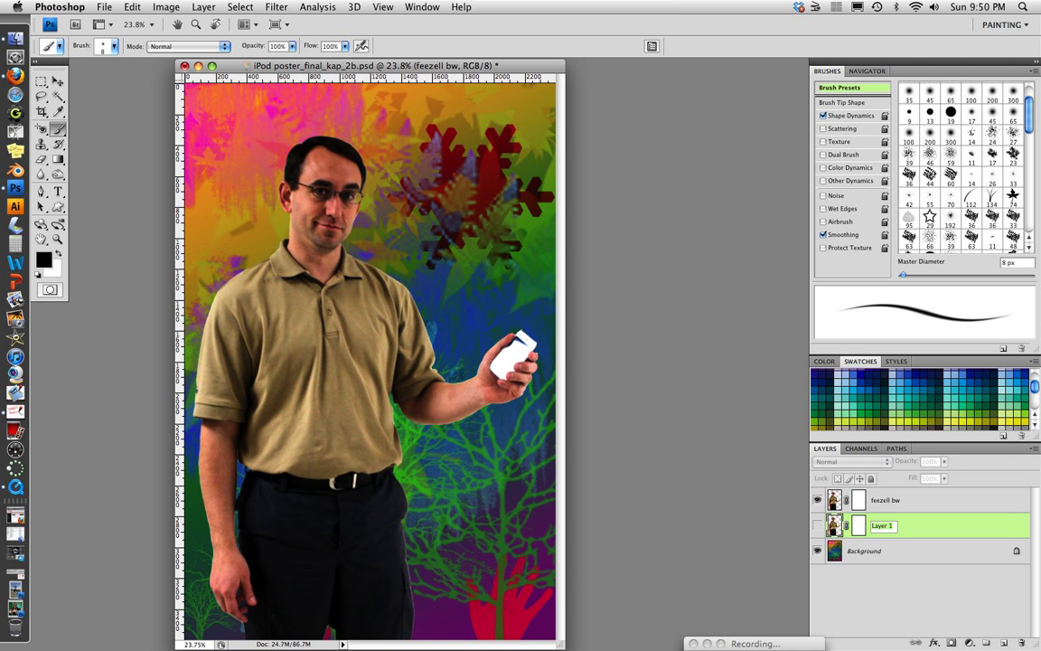
type("d")
type("rig")
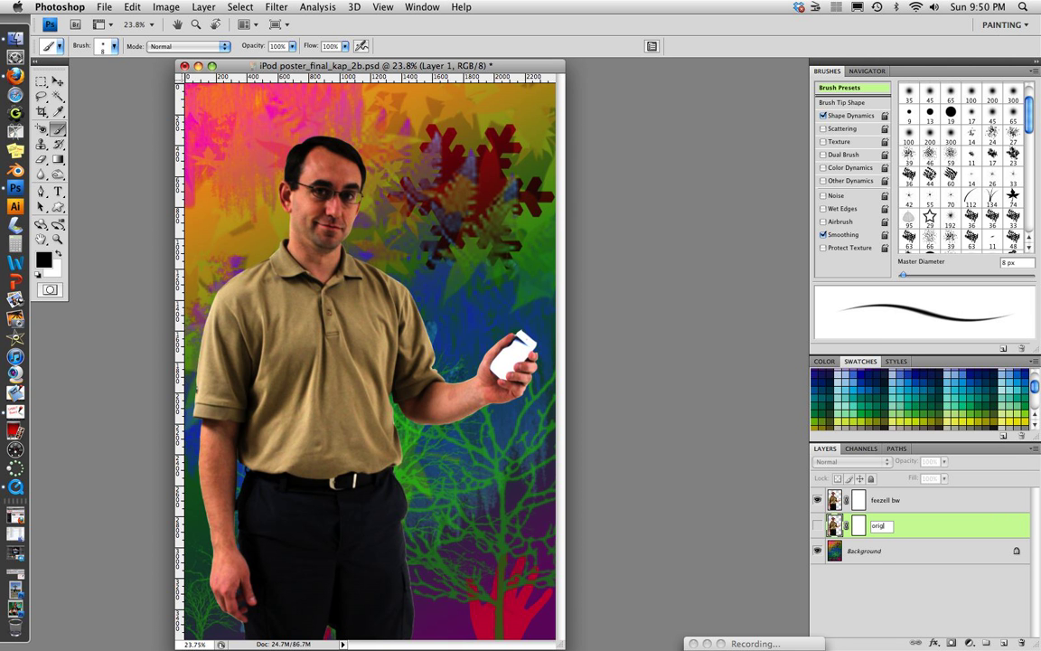
type("inal")
key("Return")
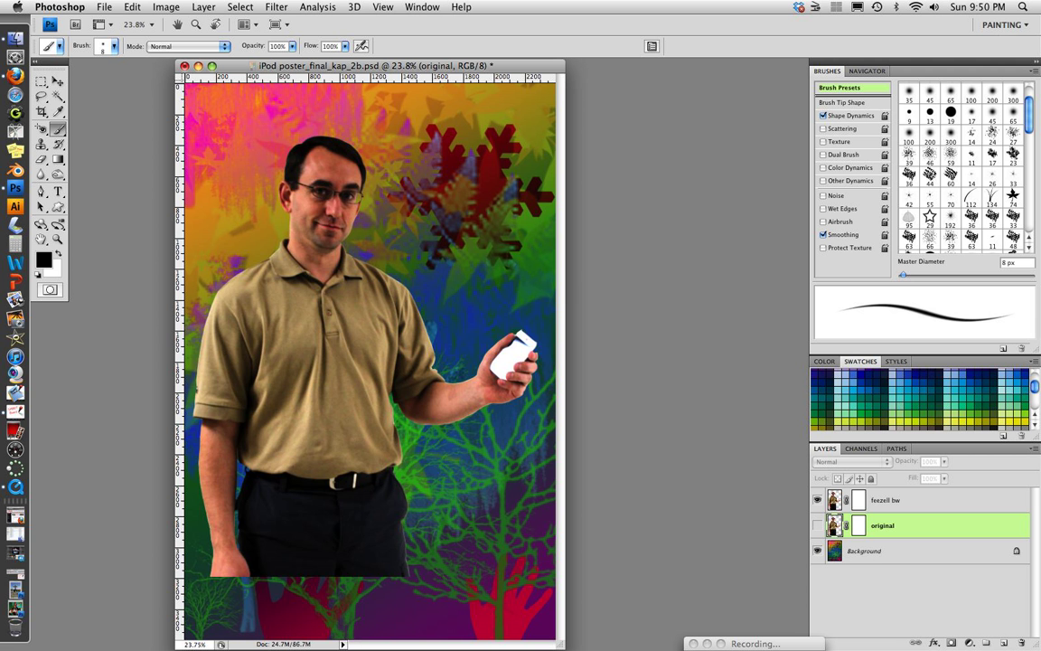
Step: Check the two figure layers by toggling their visibility, leaving the bw copy shown and the original hidden
left_click(817, 500)
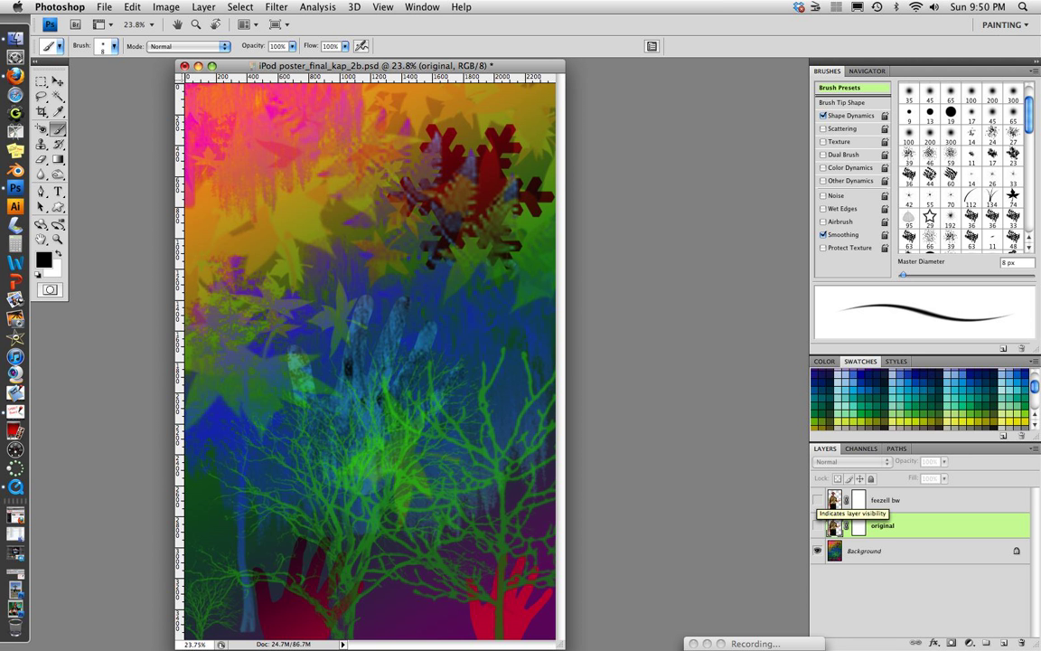
left_click(817, 500)
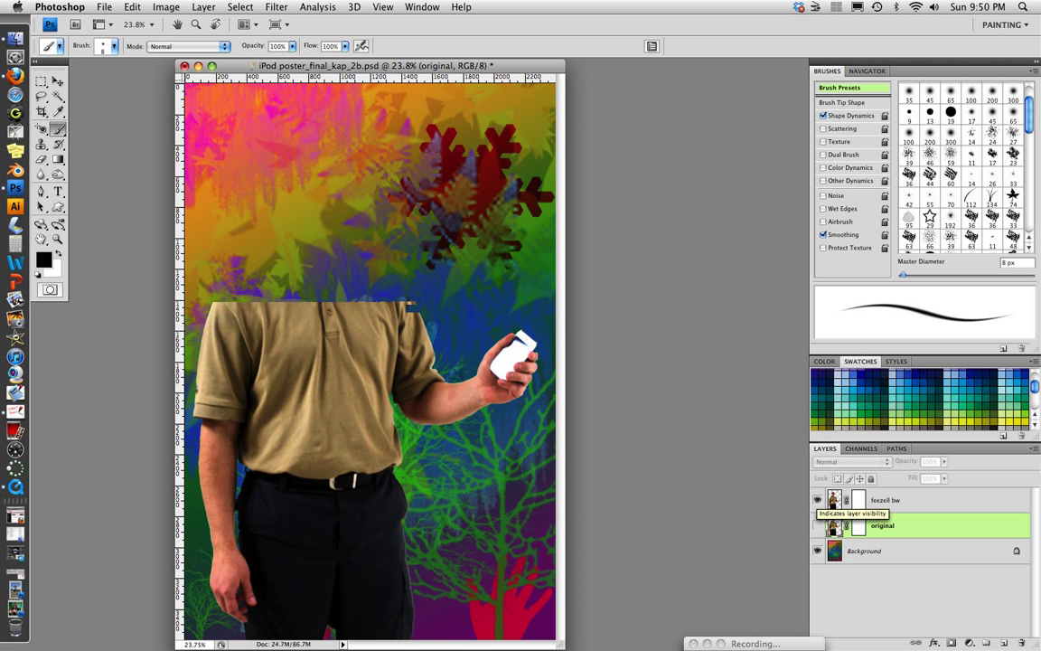
left_click(817, 500)
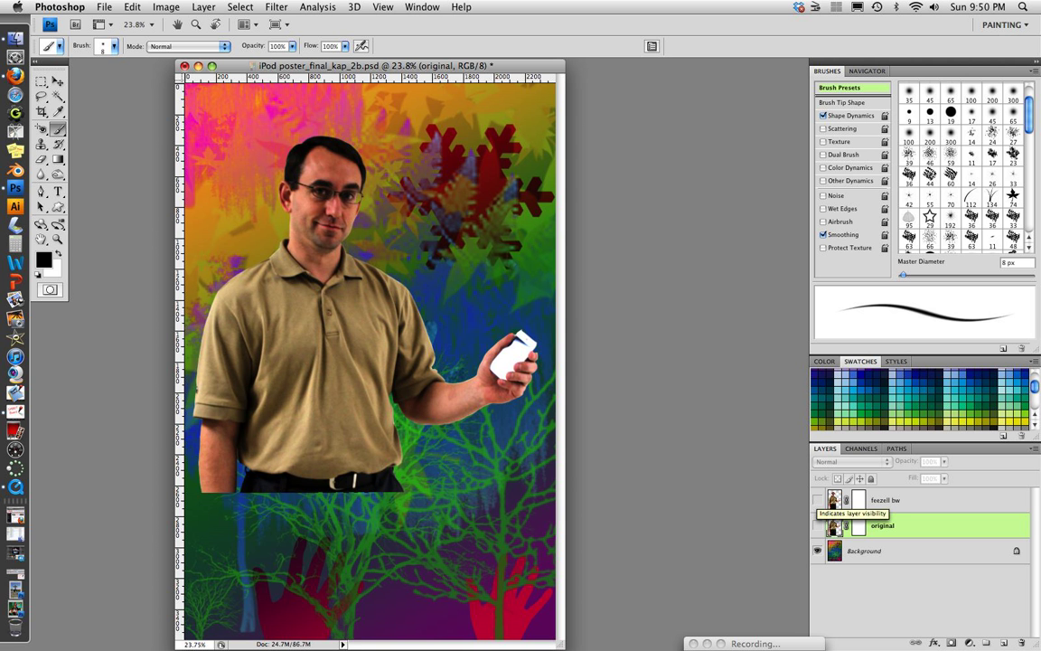
left_click(817, 525)
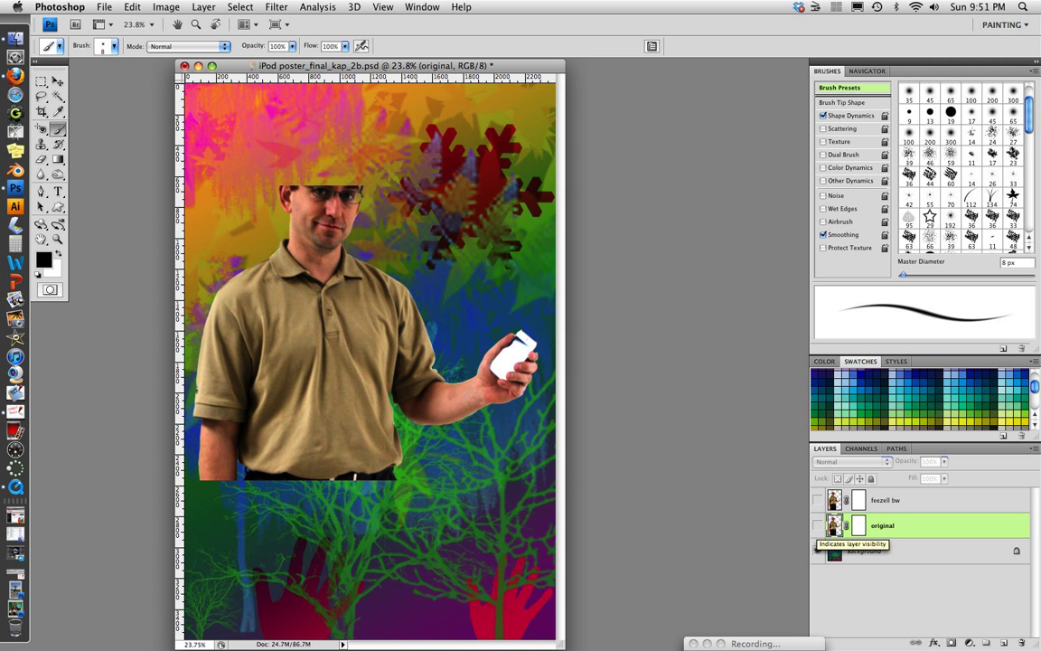
left_click(817, 500)
Step: Desaturate the bw copy of the figure layer
left_click(886, 499)
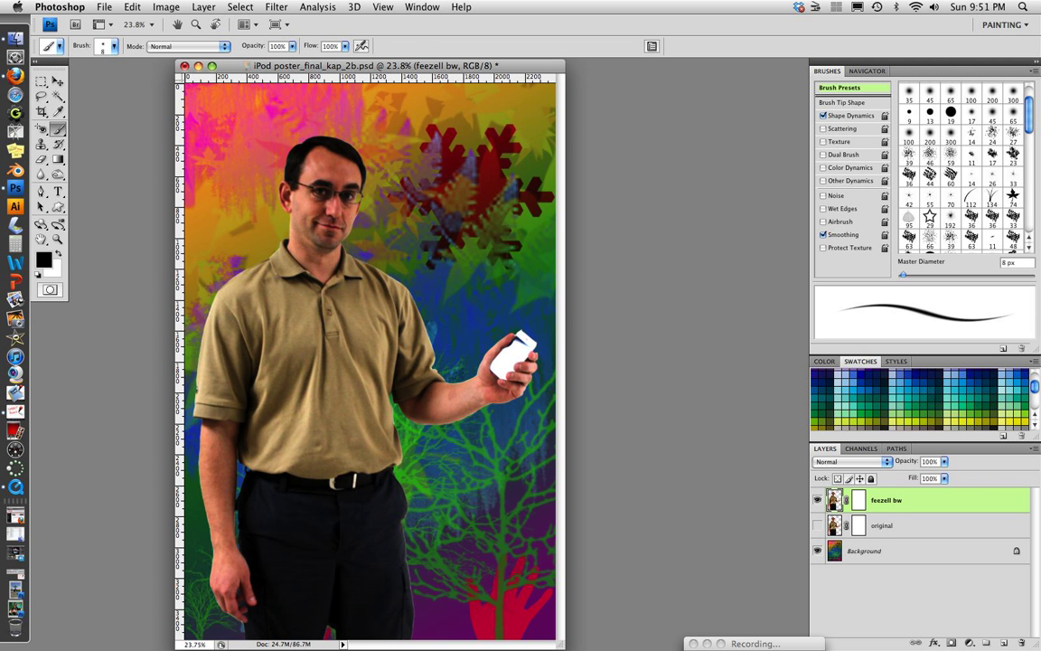
left_click(167, 7)
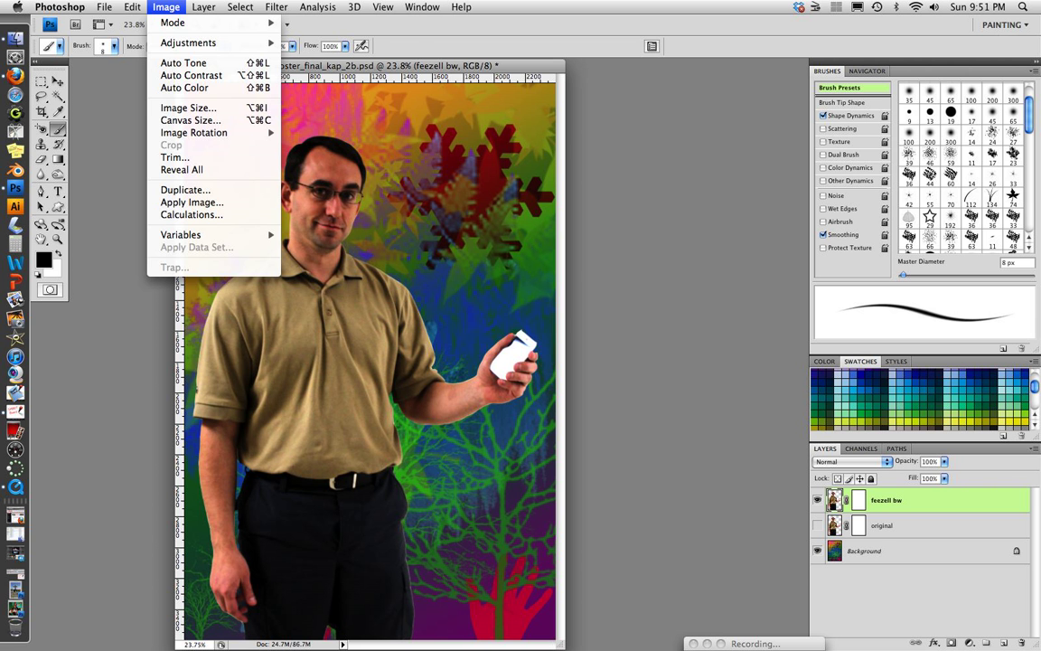
mouse_move(187, 42)
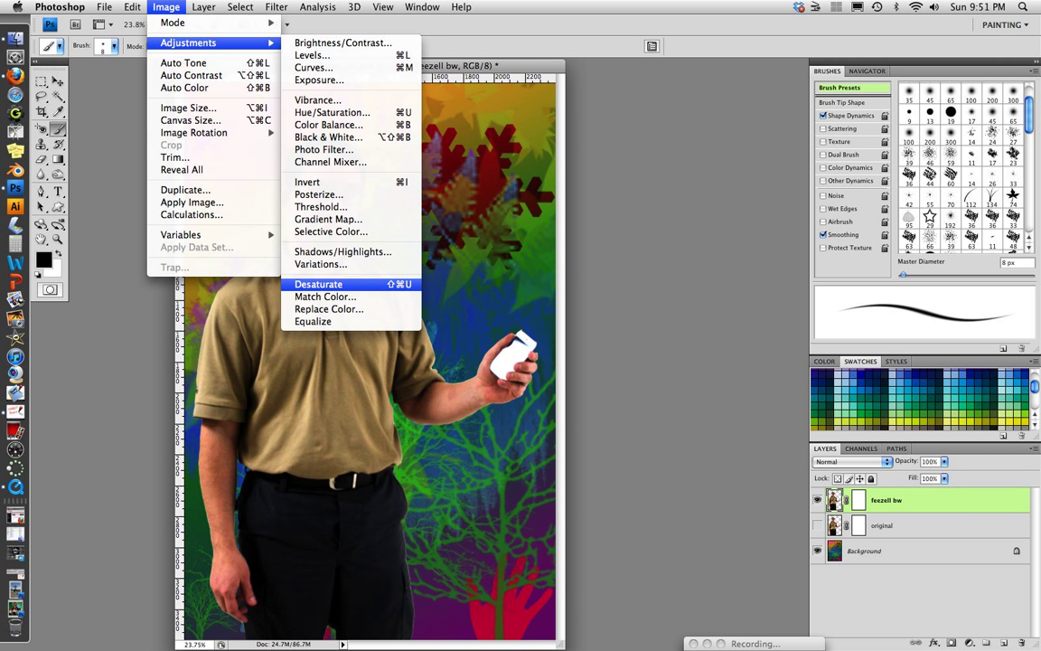
left_click(318, 283)
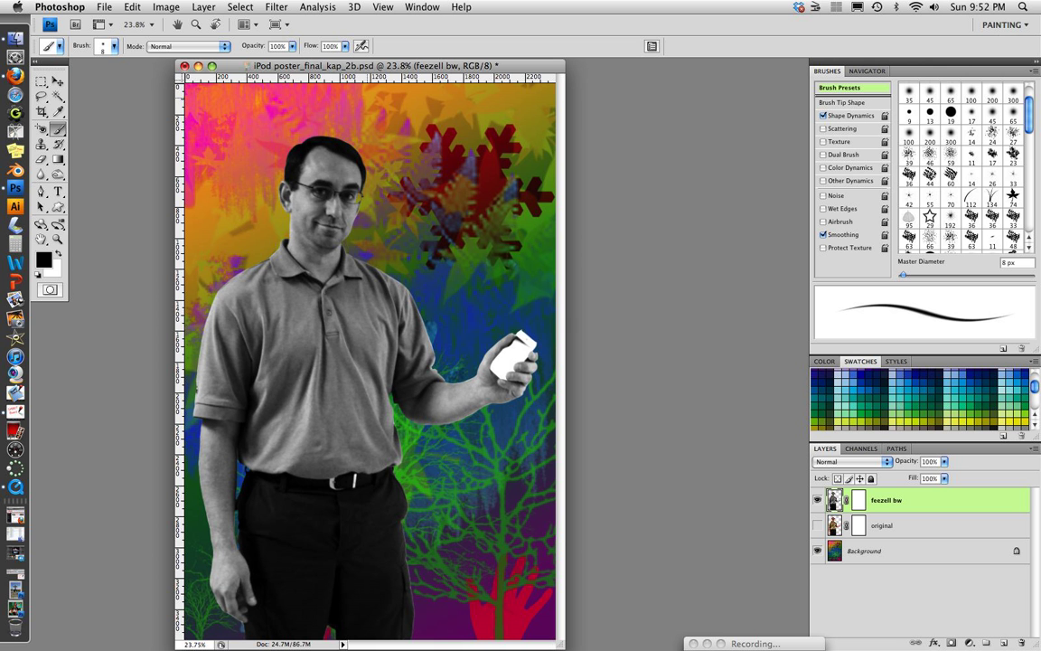
Step: Start a Levels adjustment on the desaturated figure, setting the input levels to shadows 78, midtones 0.61 and highlights 217
left_click(165, 6)
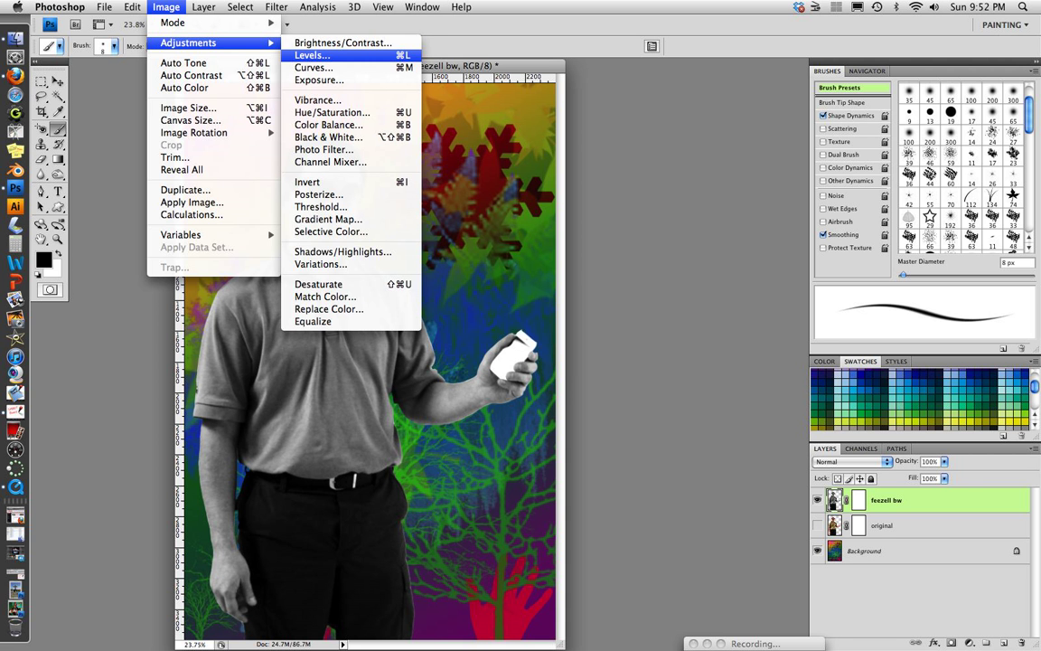
left_click(311, 55)
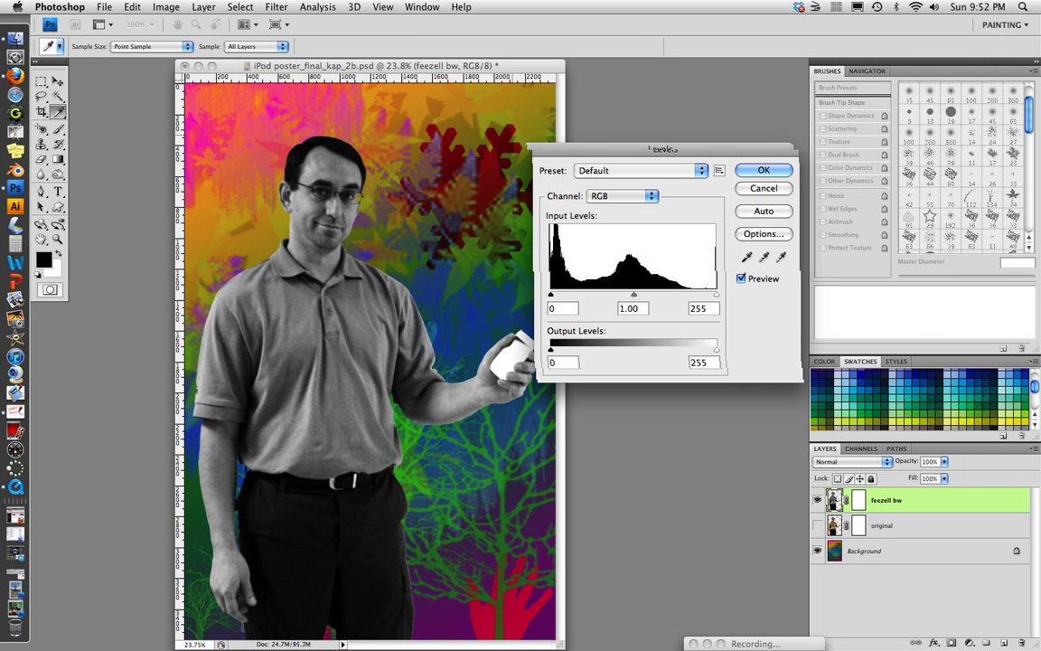
left_click_drag(663, 149, 686, 147)
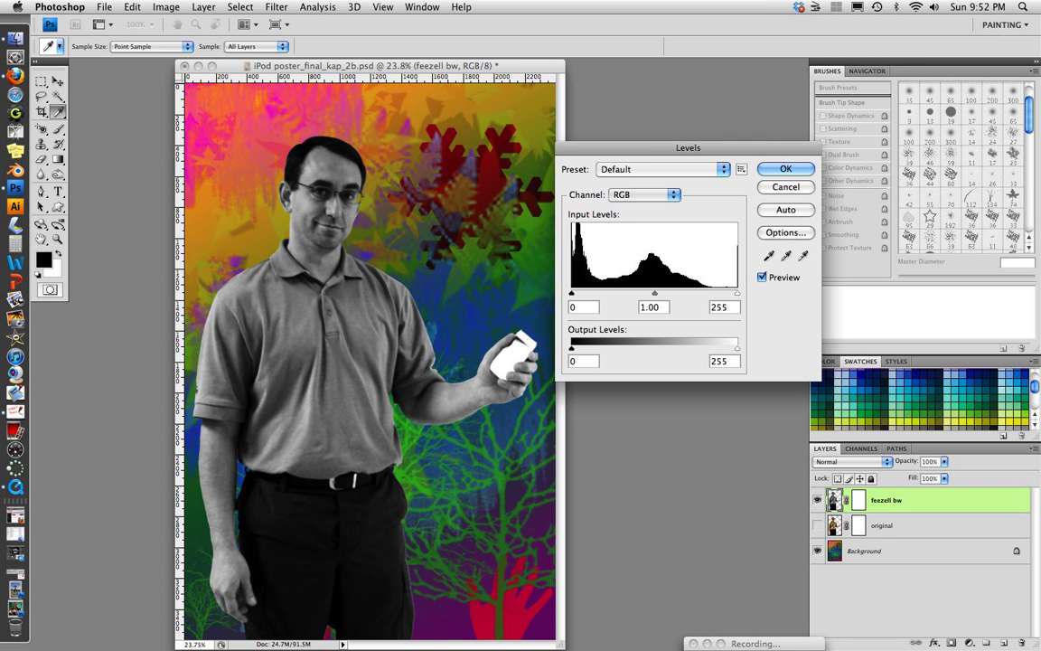
left_click_drag(571, 294, 718, 294)
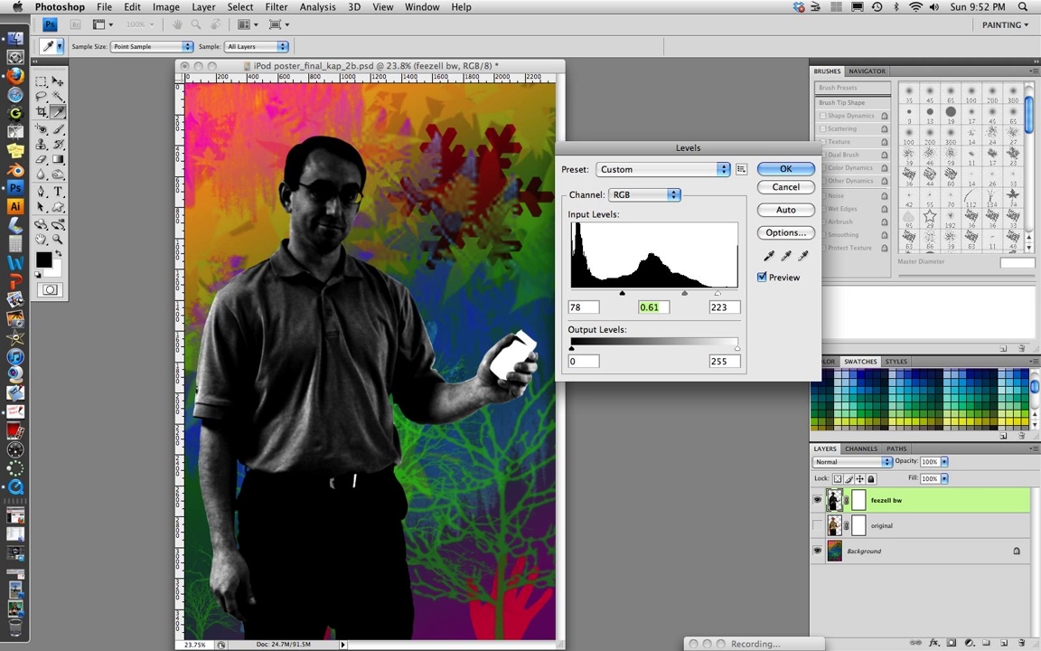
key("Tab")
key("Down")
key("Down")
key("Down")
key("Down")
key("Down")
key("Down")
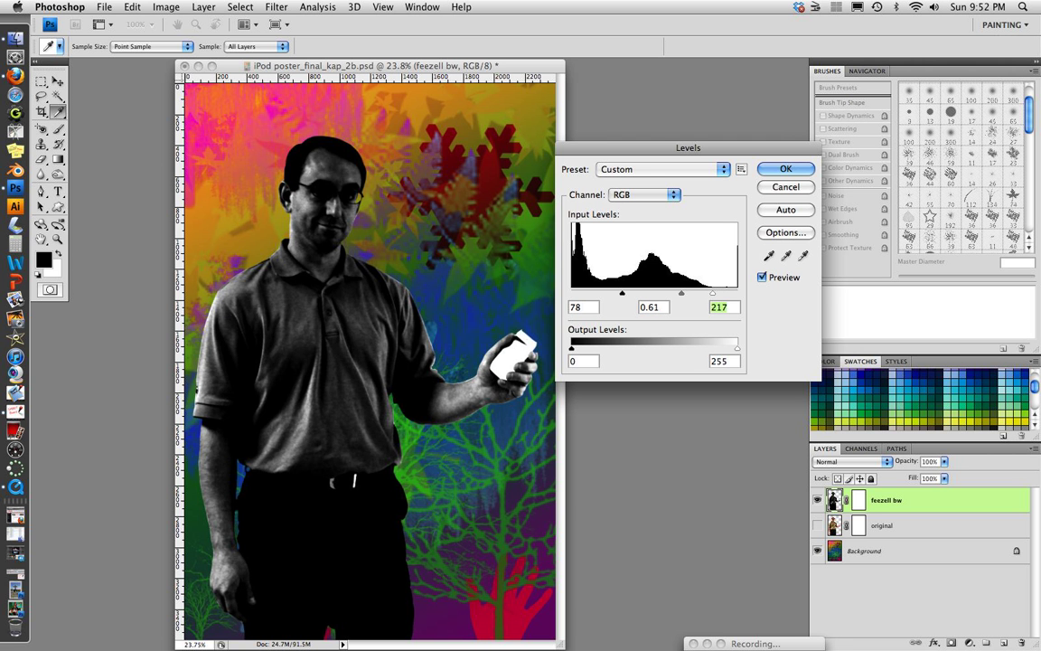
Step: Darken the figure further with input levels of shadows 128, midtones 0.44 and highlights 207, and apply the Levels adjustment
left_click_drag(681, 294, 687, 294)
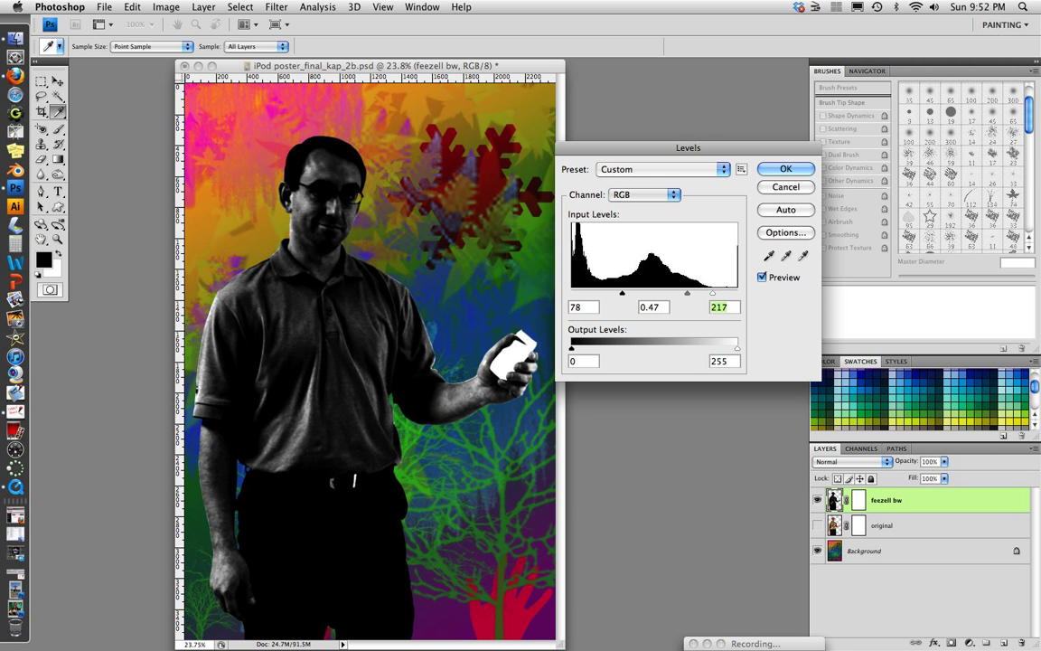
key("shift+Tab")
key("Down")
key("Down")
key("Down")
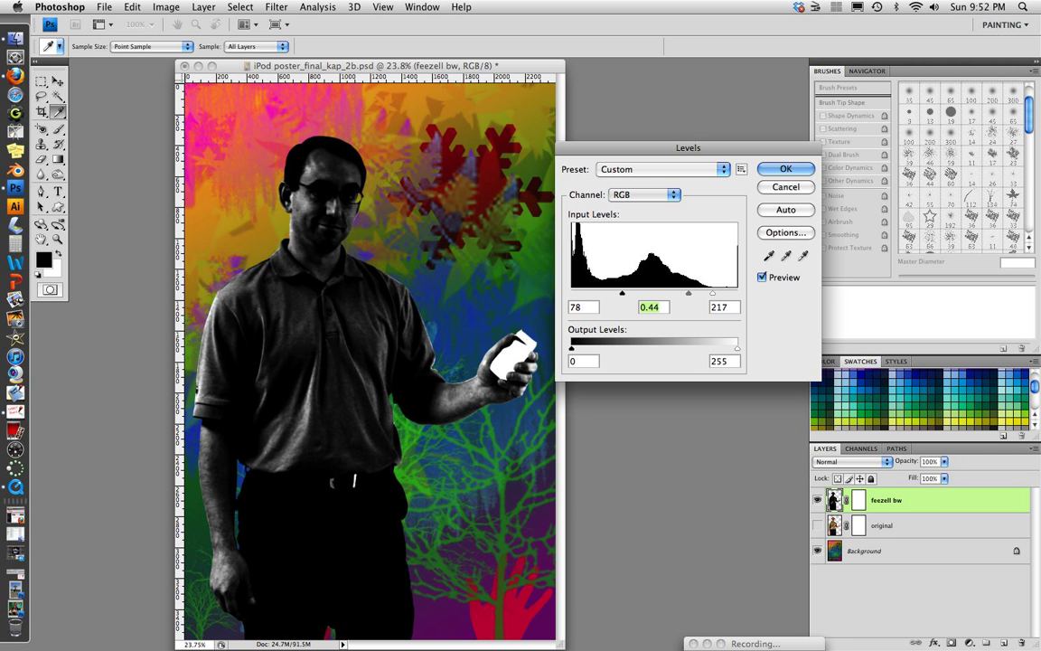
left_click_drag(622, 293, 705, 293)
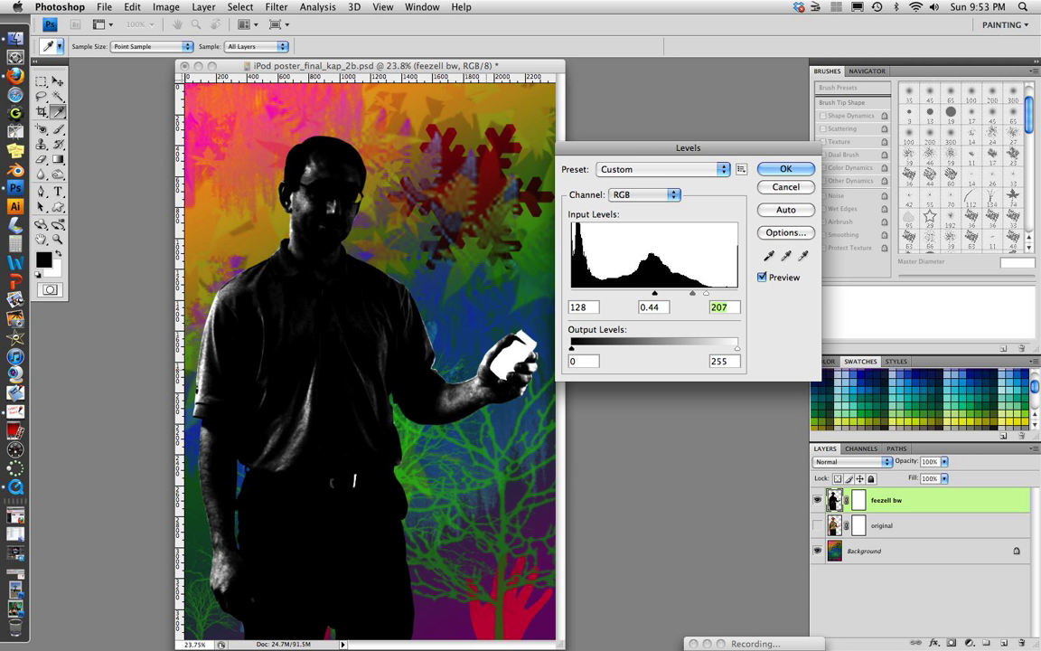
key("Return")
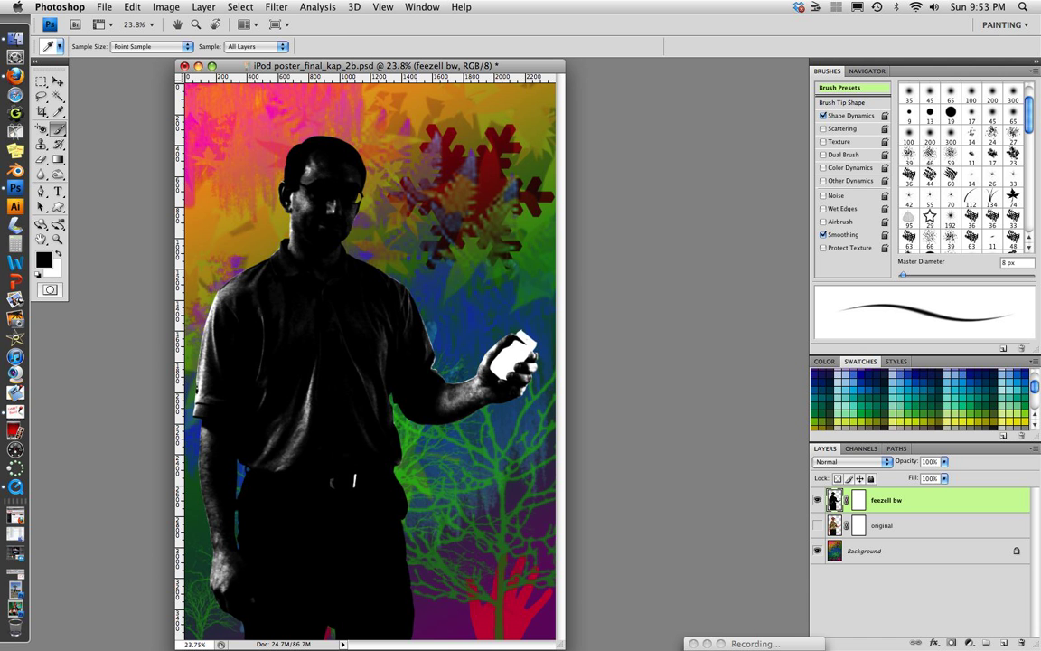
key("b")
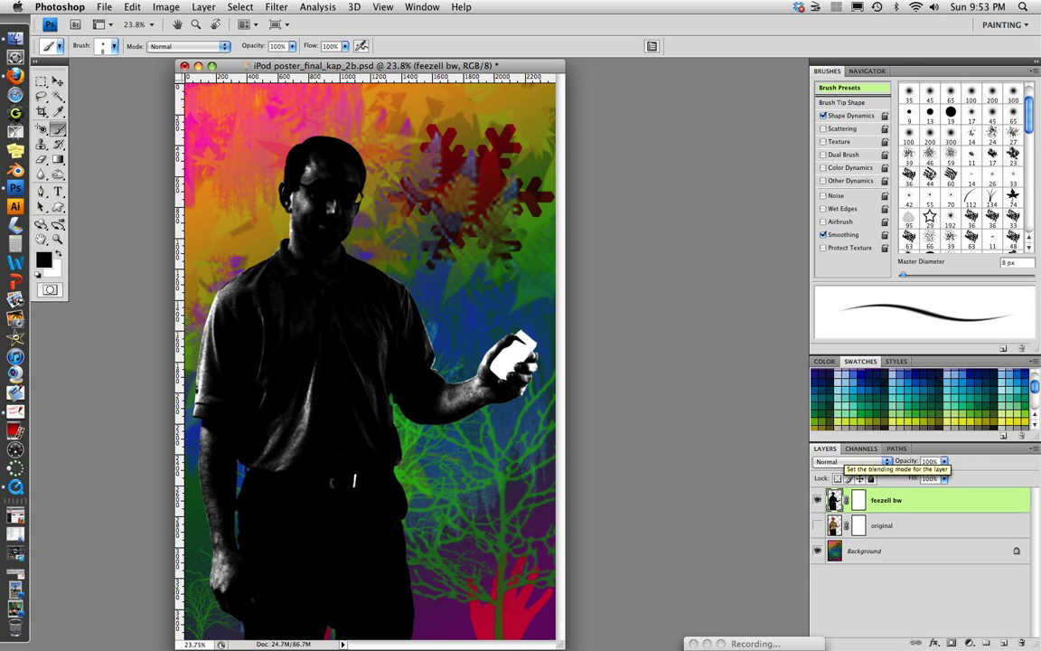
Step: Try Overlay blending on the bw figure layer, settle on Luminosity, and lower the layer opacity to 85%
left_click(854, 461)
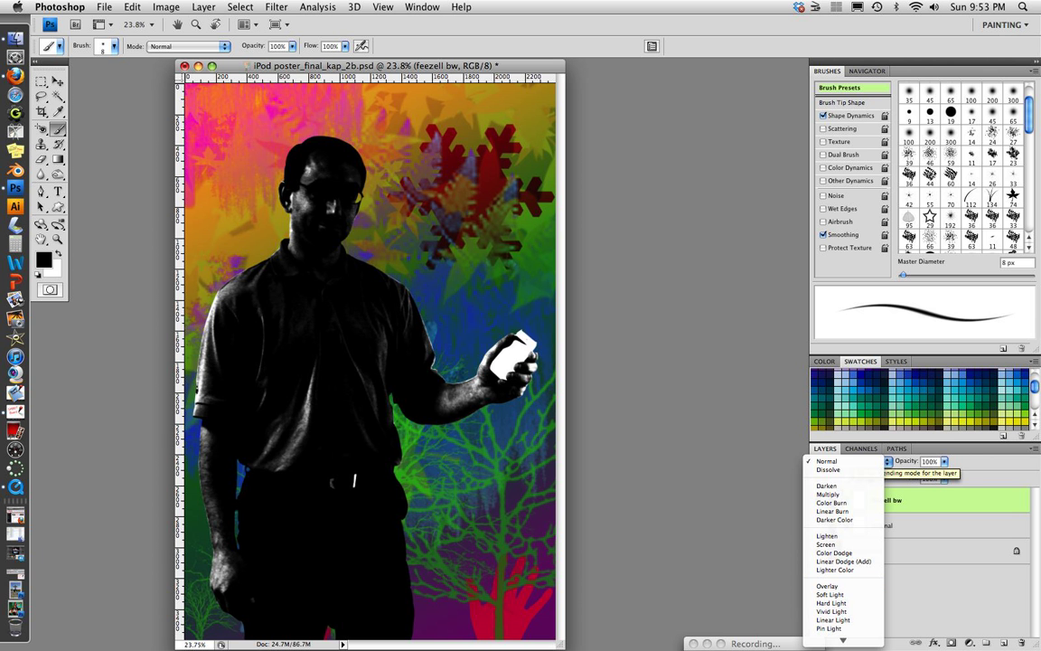
left_click(827, 585)
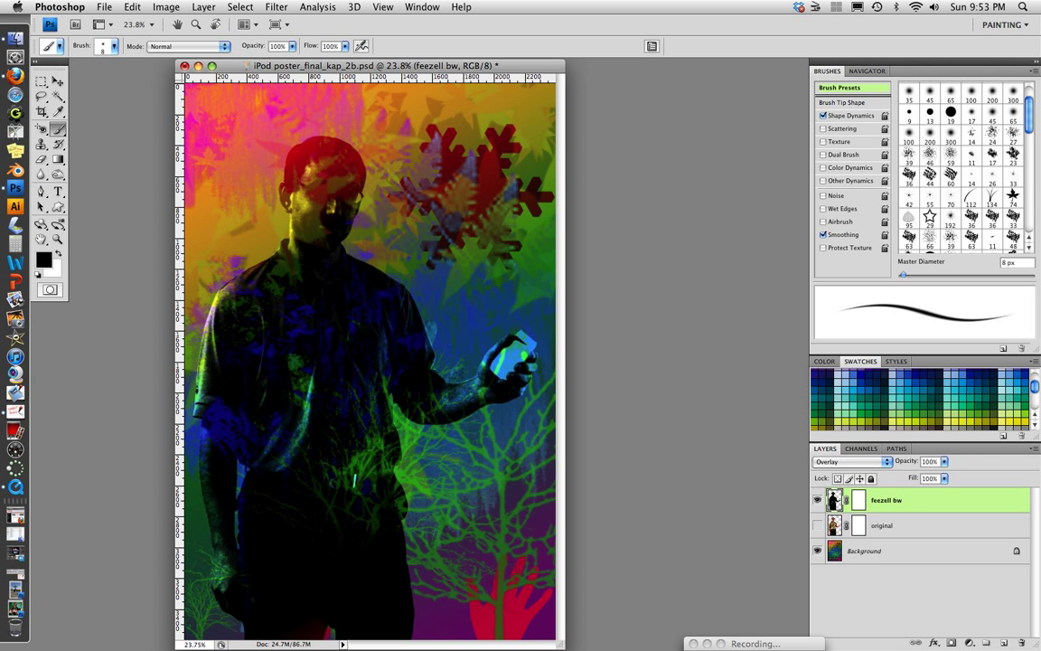
left_click(852, 461)
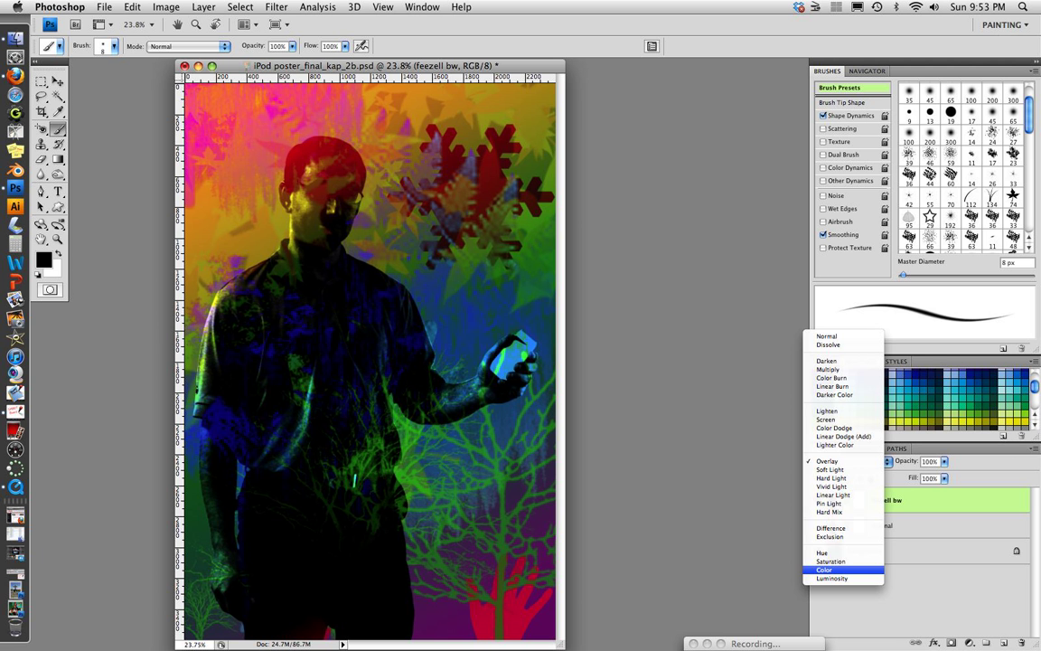
left_click(824, 570)
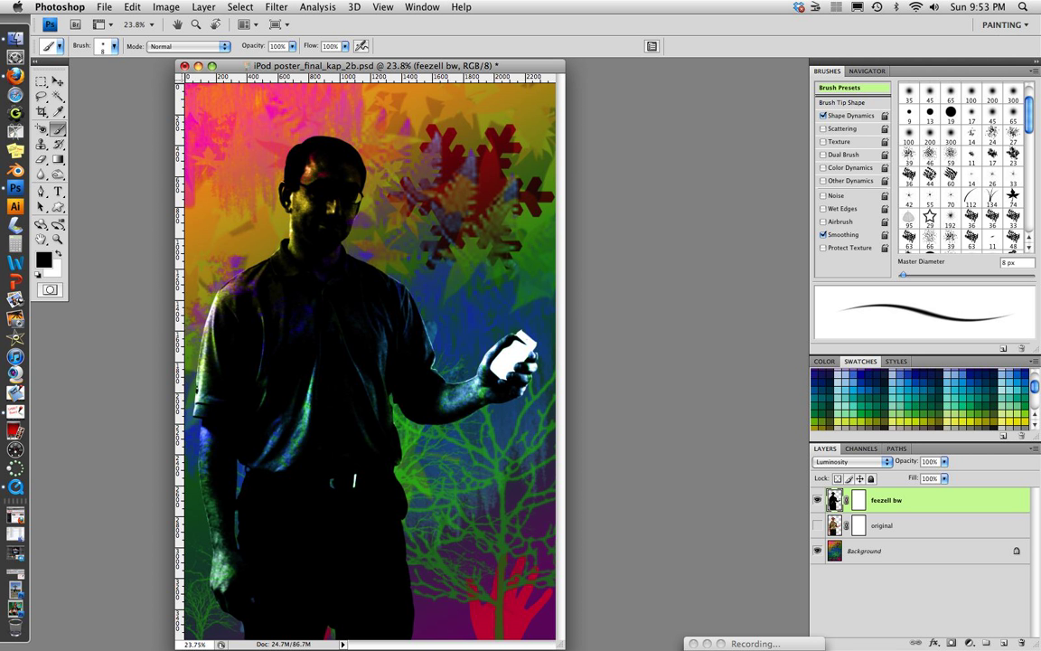
left_click_drag(944, 461, 937, 475)
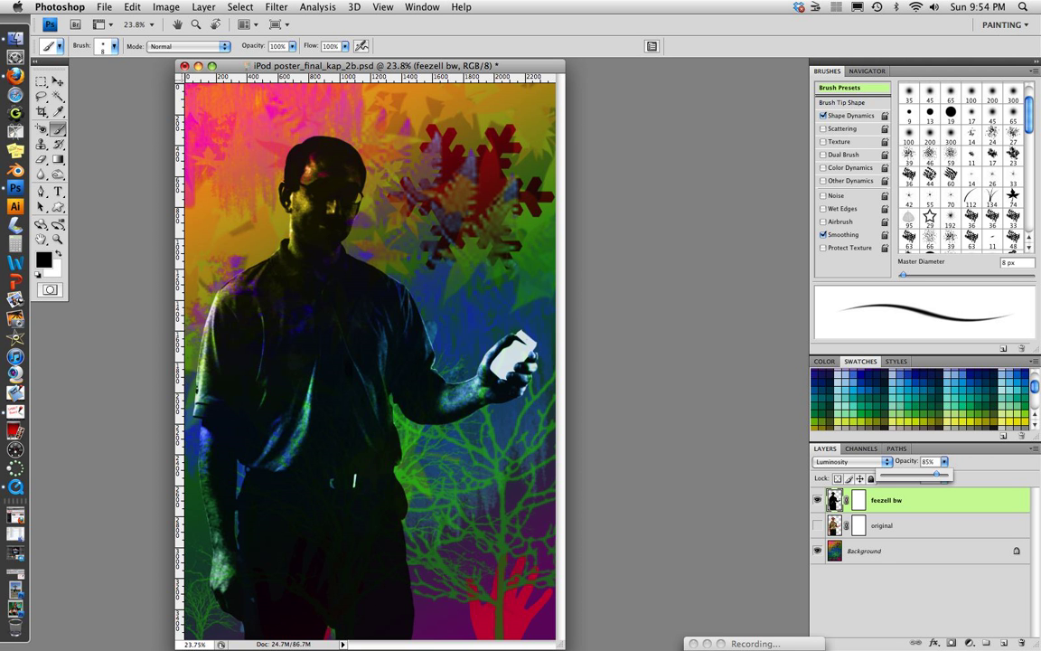
key("Return")
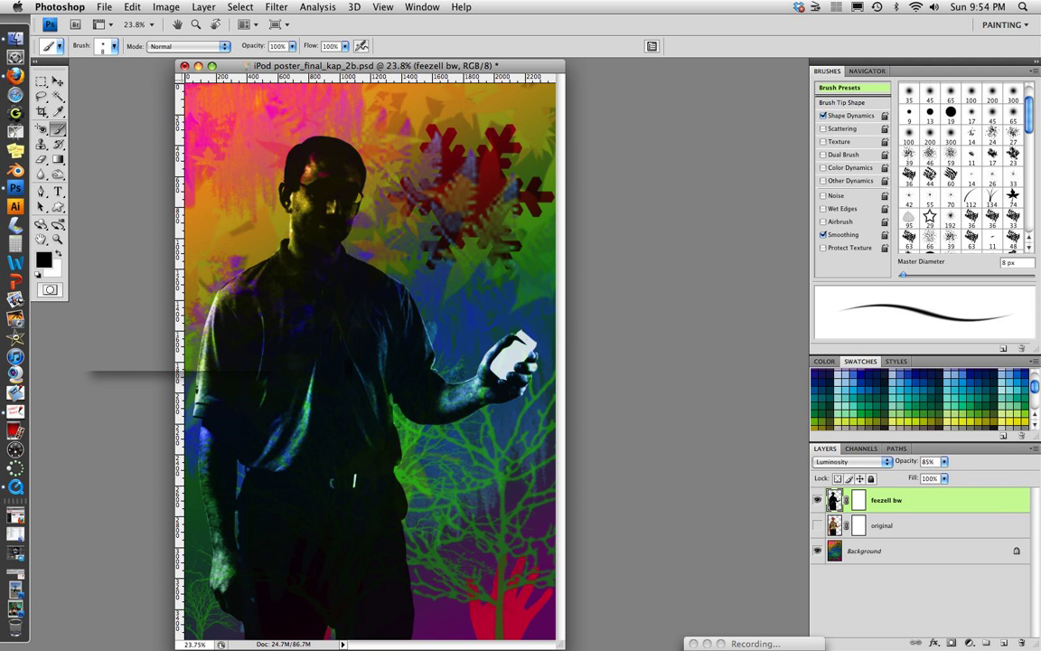
Step: Save the layered document in Photoshop format to the Desktop as iPod poster_final_kap_2b.psd, replacing the existing file
key("super+shift+s")
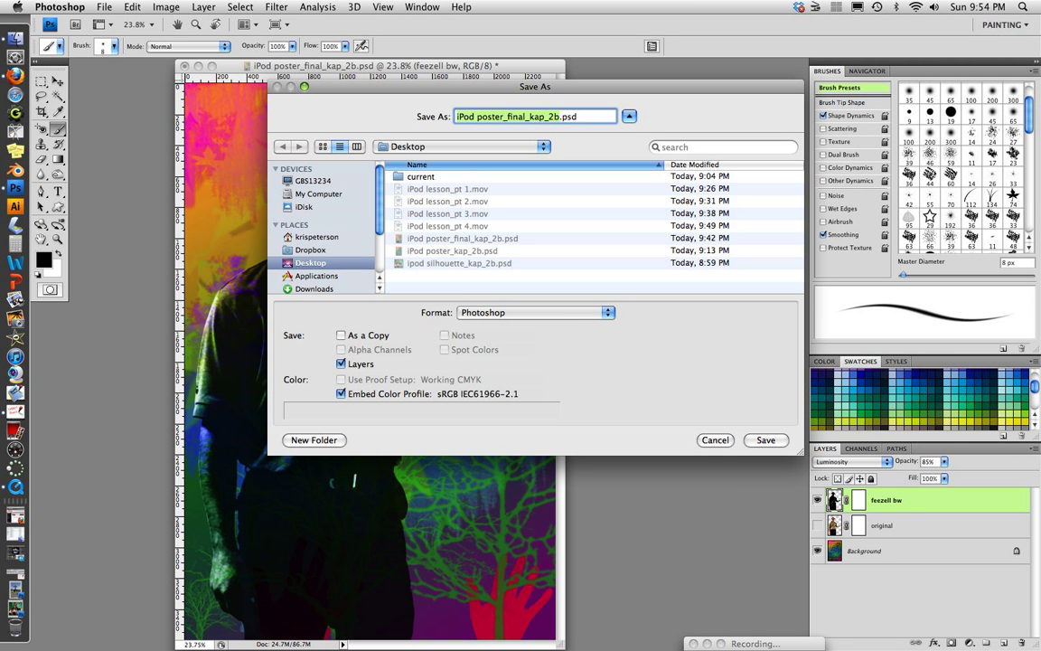
key("Return")
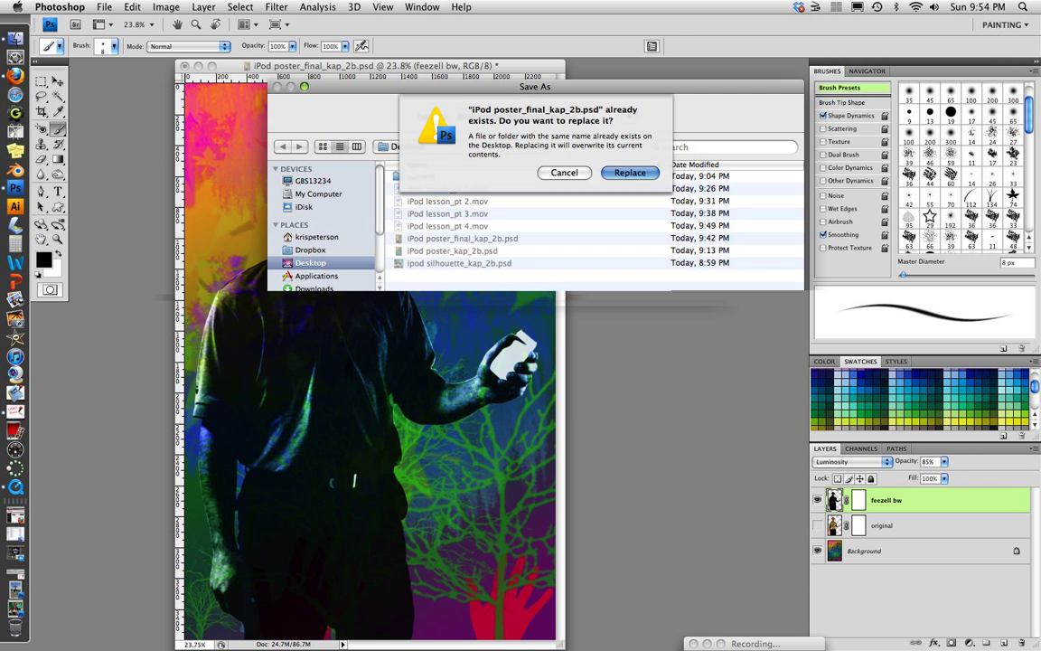
key("Return")
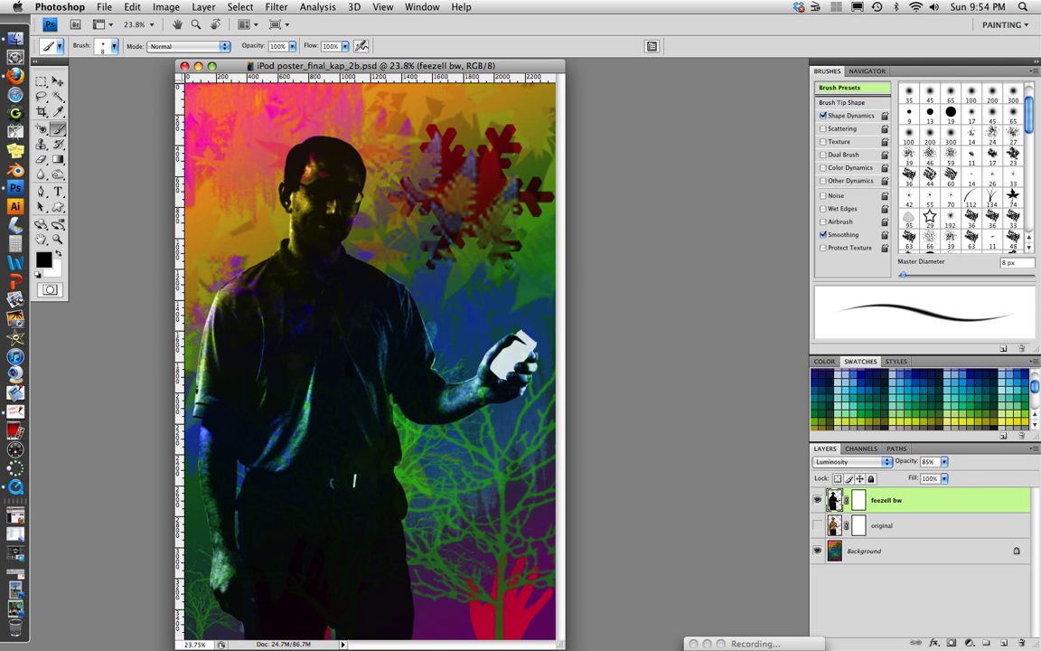
key("super+Tab")
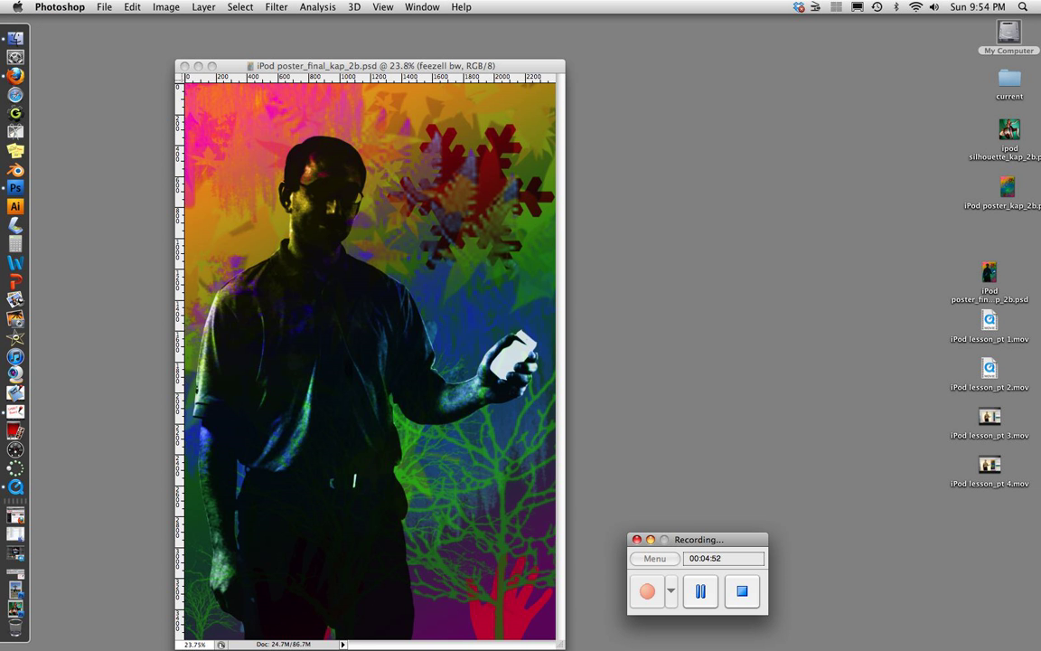
left_click(742, 591)
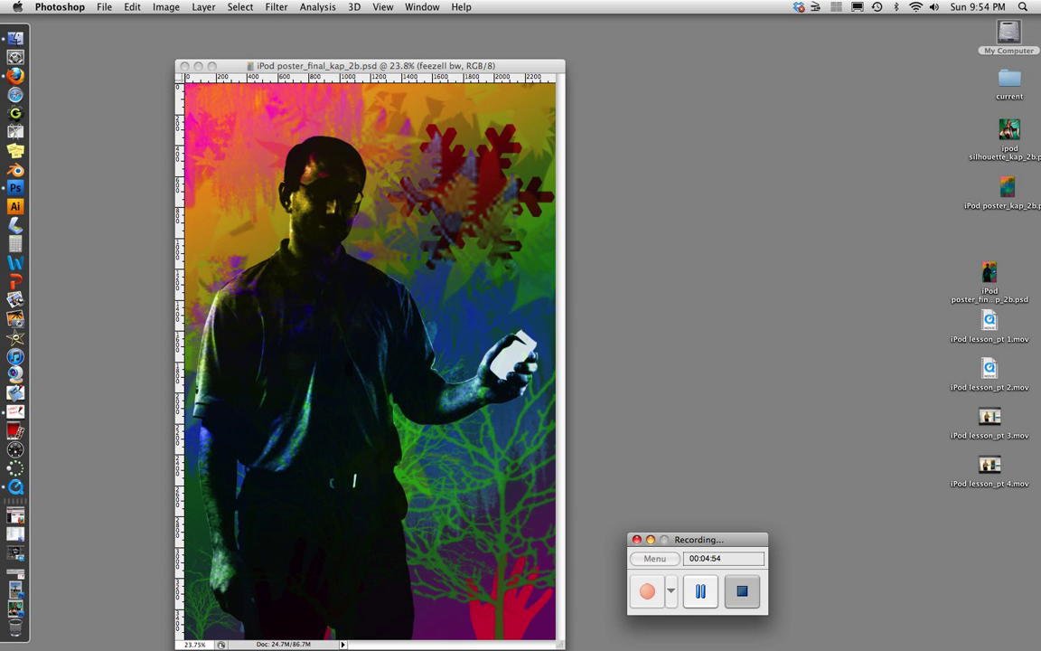